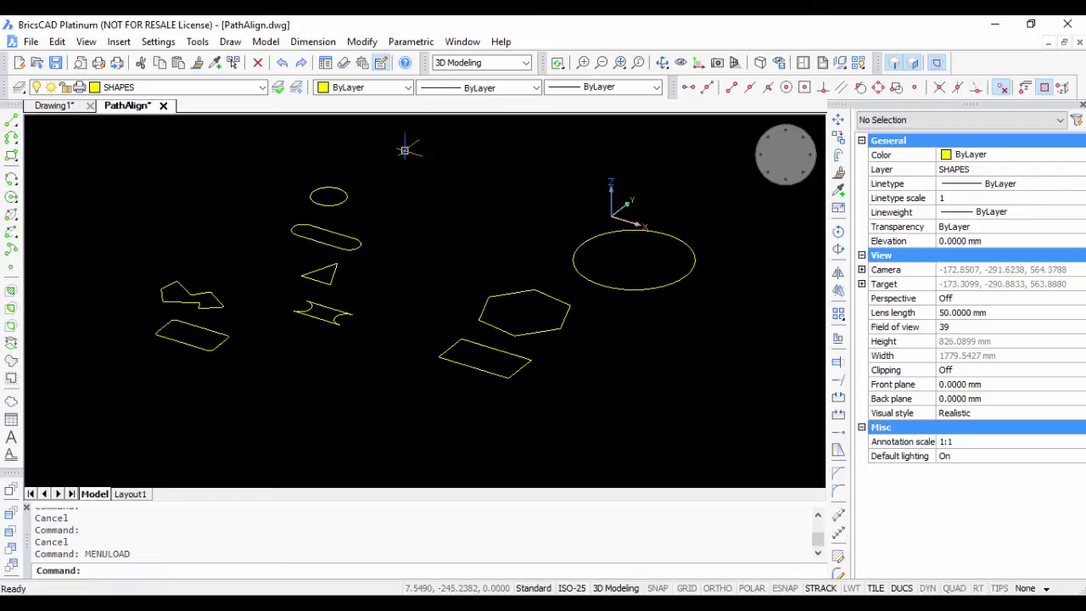
# Loft a solid from the flat parallelogram profile up to the hexagon above it
pyautogui.click(266, 41)
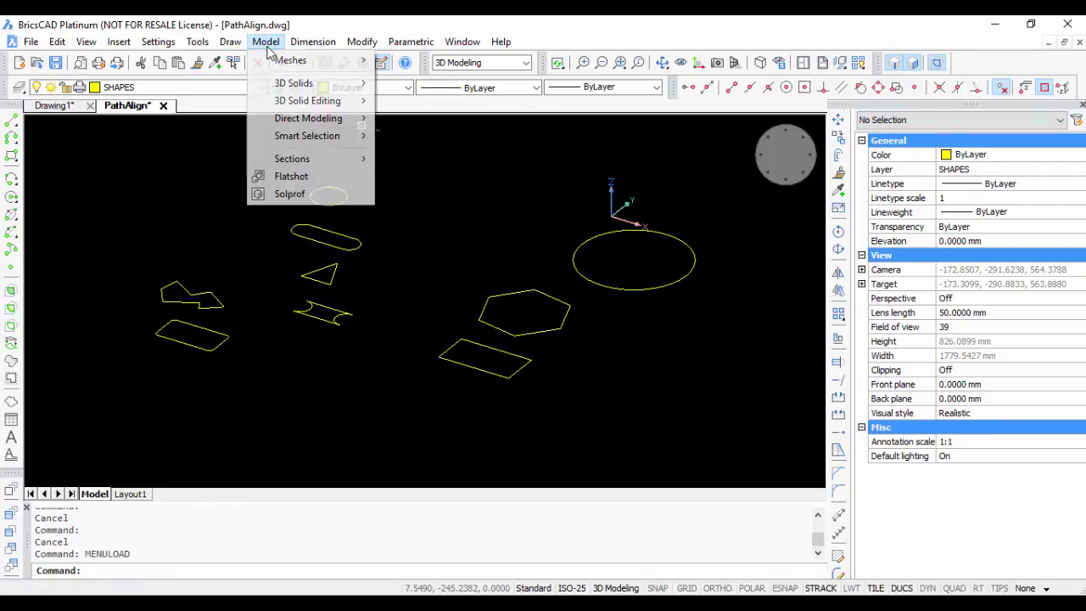
pyautogui.moveTo(279, 82)
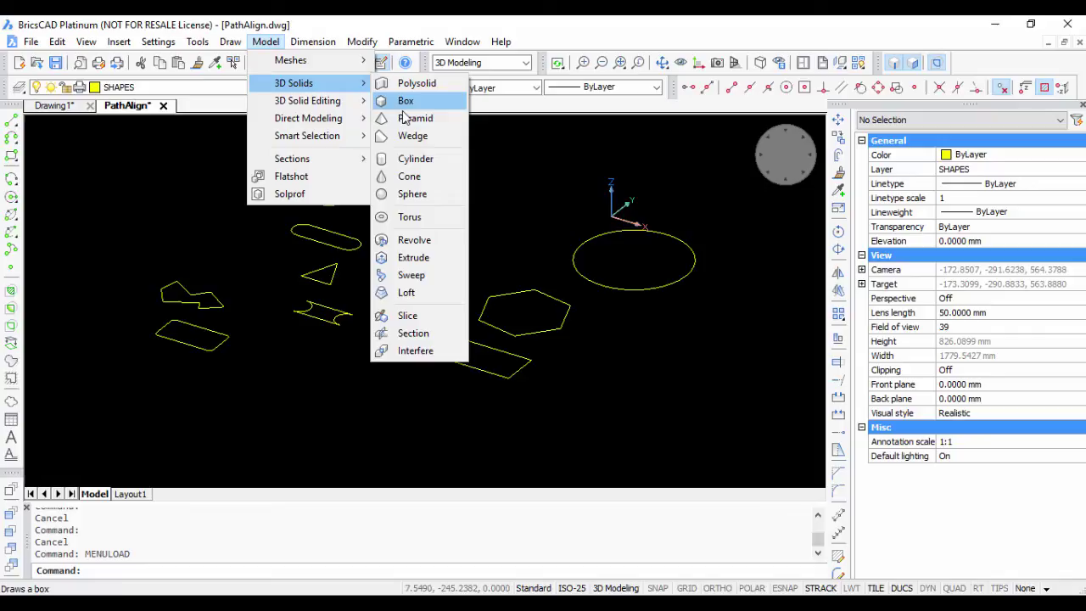
pyautogui.click(414, 294)
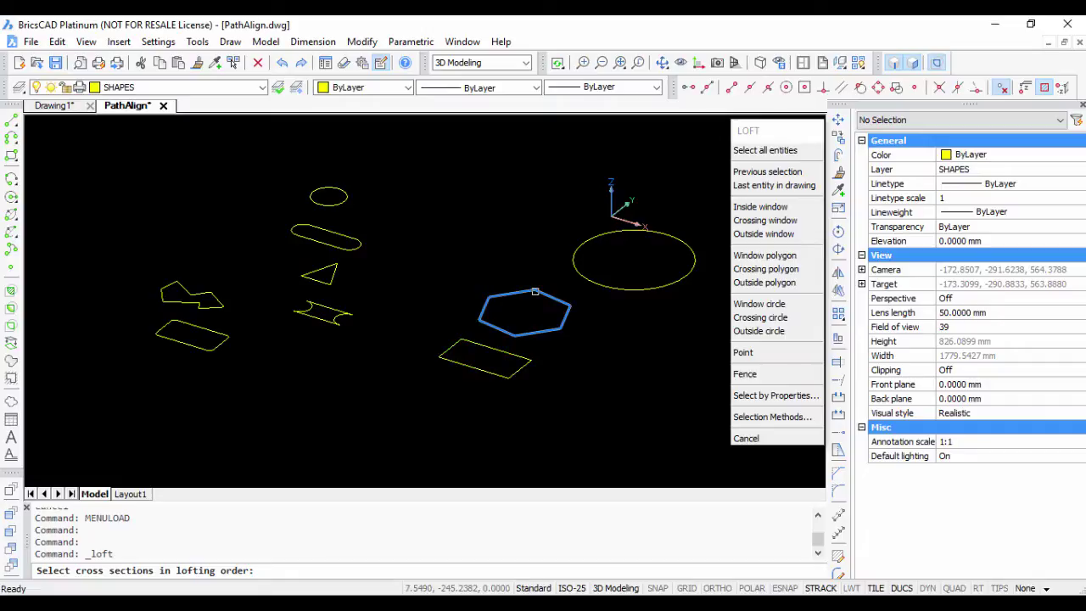
pyautogui.click(486, 344)
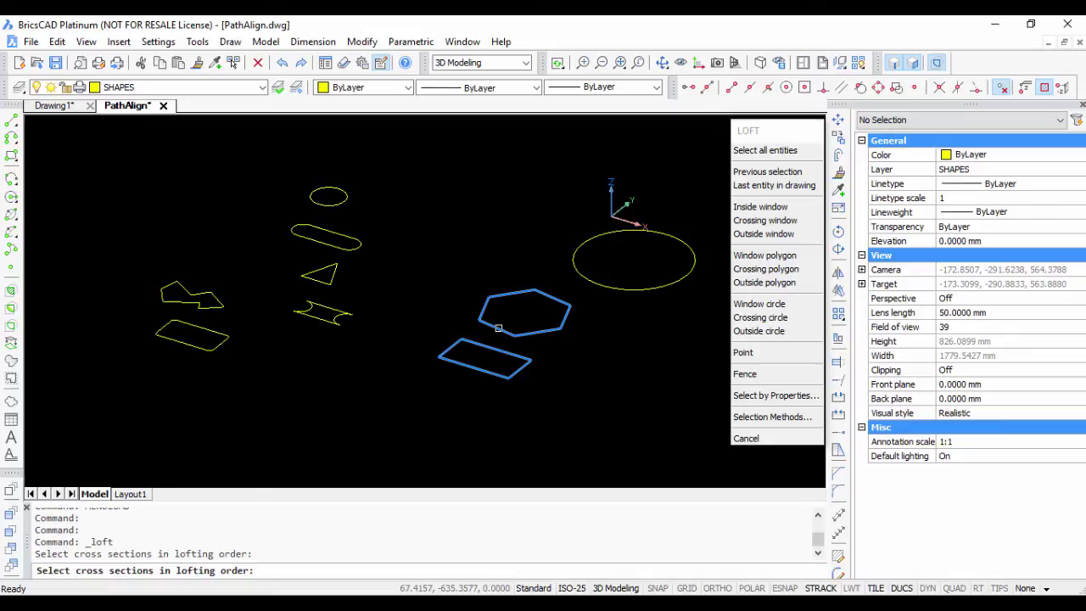
pyautogui.click(498, 327)
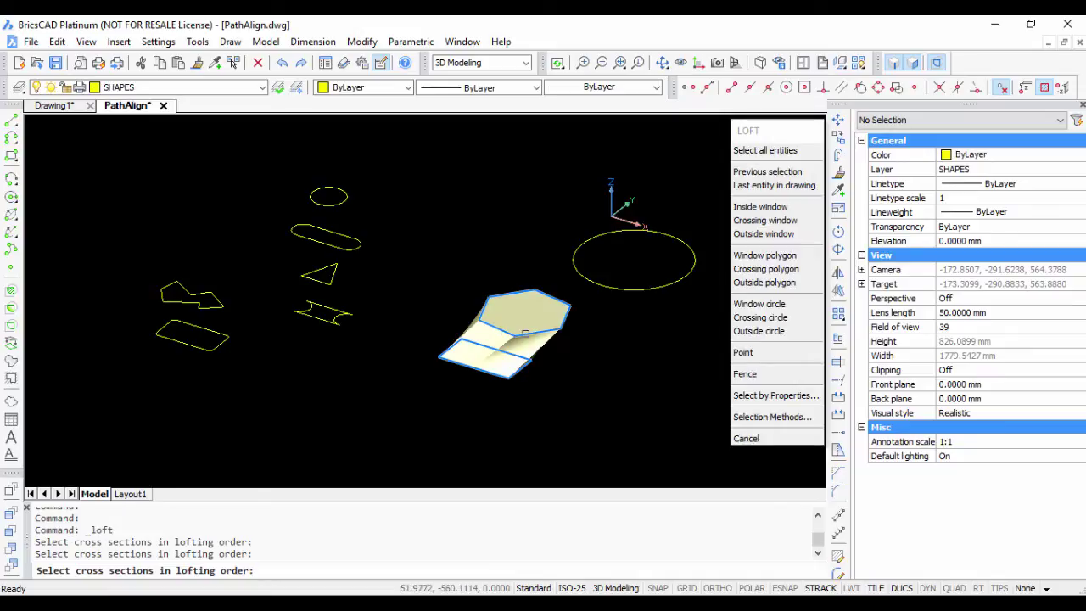
pyautogui.press('Return')
pyautogui.press('Return')
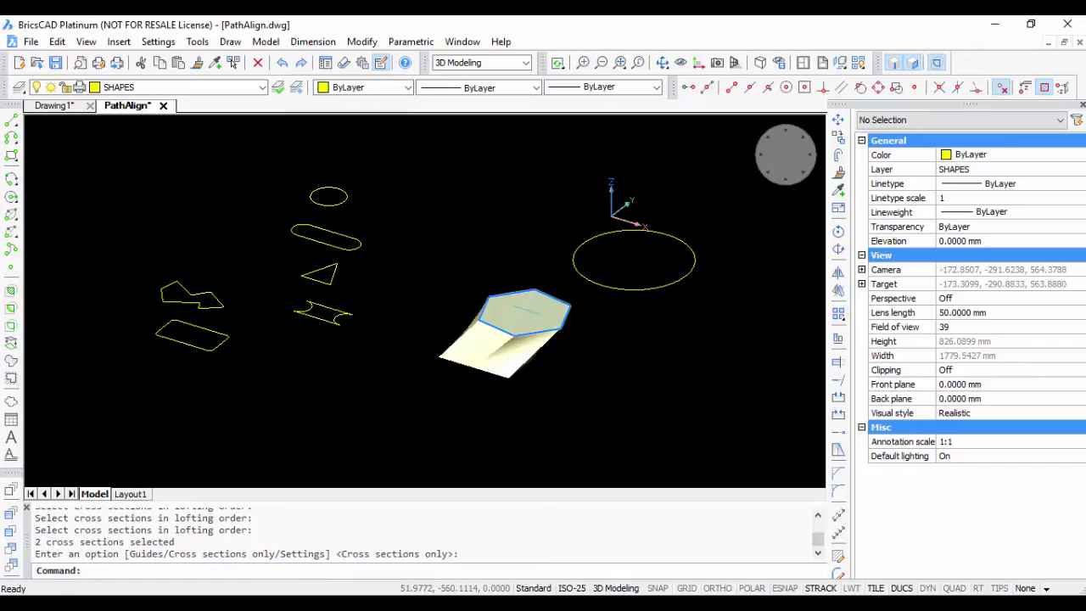
# Loft a second solid from the hexagon face up to the large ellipse
pyautogui.click(266, 41)
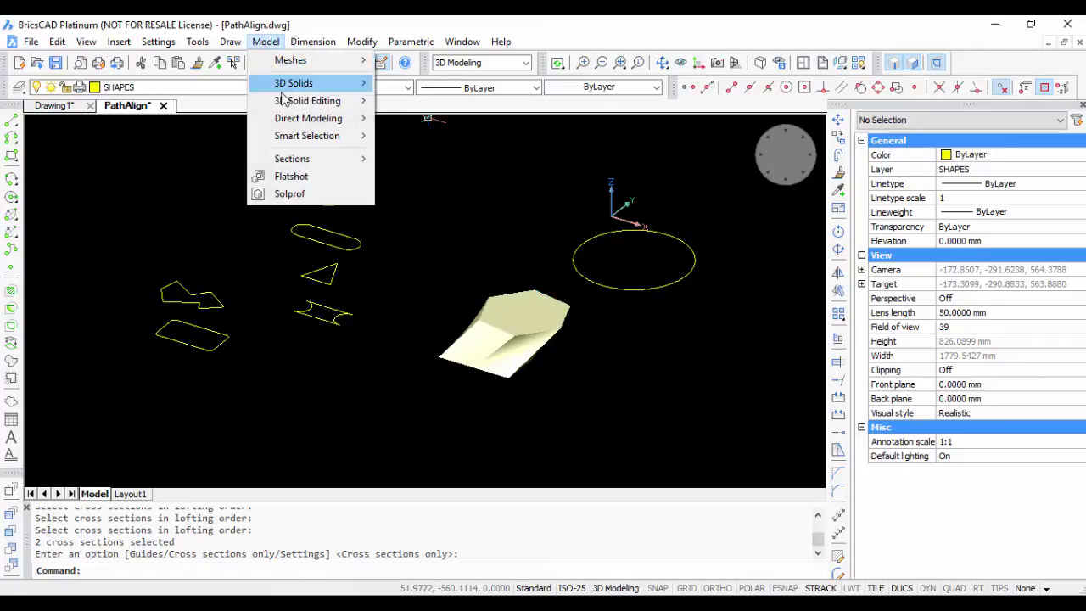
pyautogui.moveTo(289, 84)
pyautogui.click(403, 291)
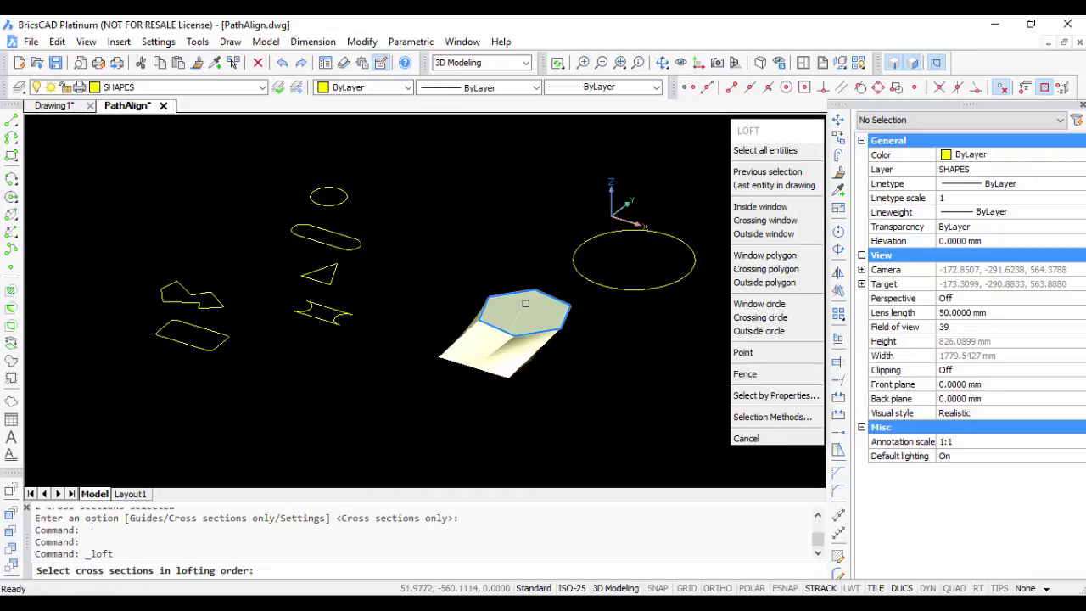
pyautogui.click(783, 150)
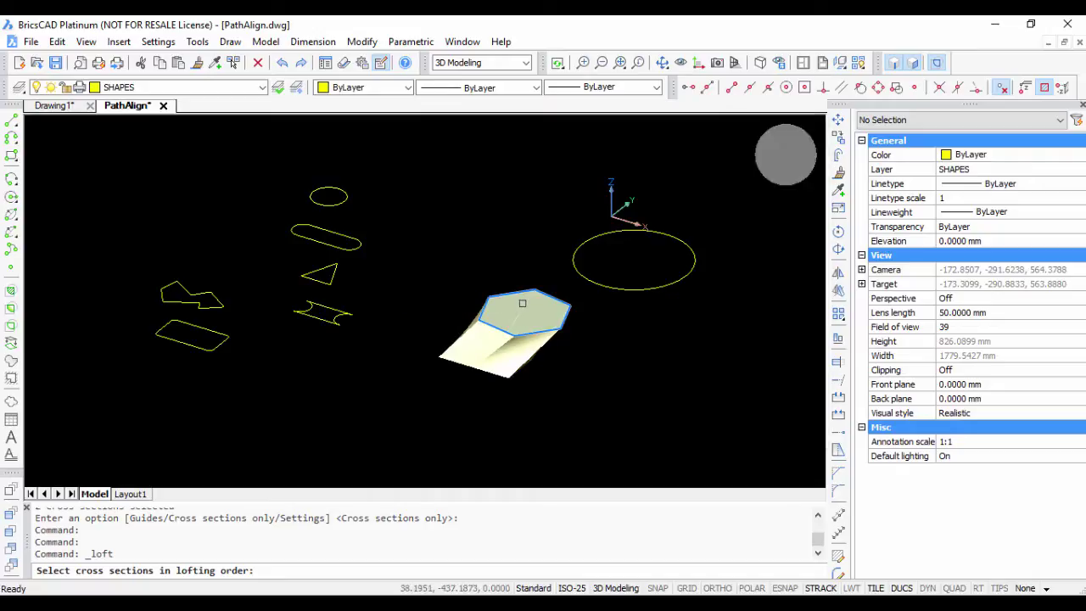
pyautogui.click(577, 273)
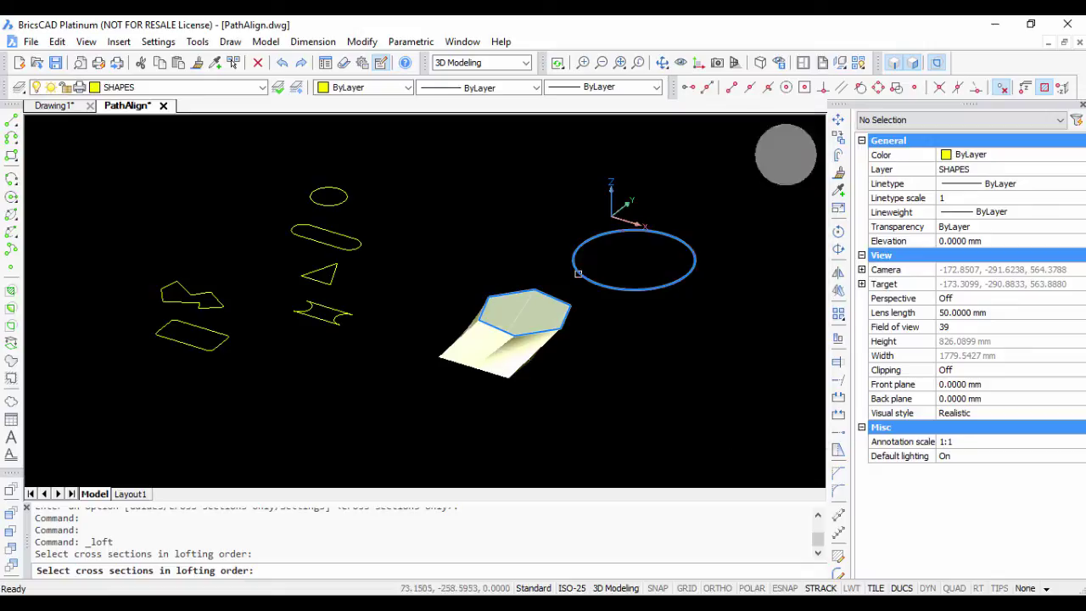
pyautogui.press('Return')
pyautogui.press('Return')
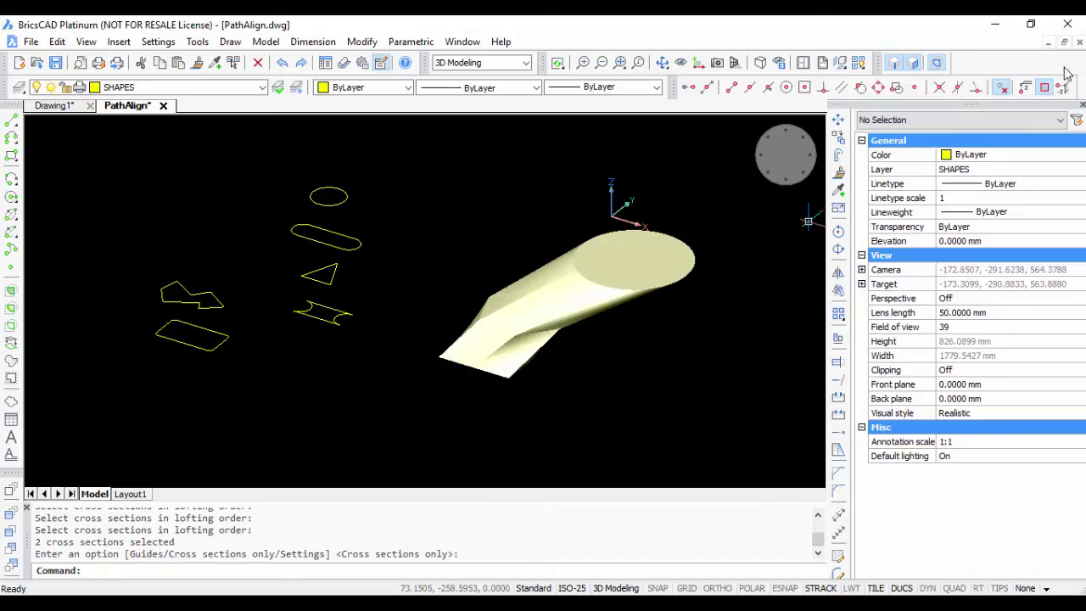
# Set SELECTIONMODES to 5, then check the lofted solid's volume (about 4311.39 cm³) and deselect it
pyautogui.click(913, 63)
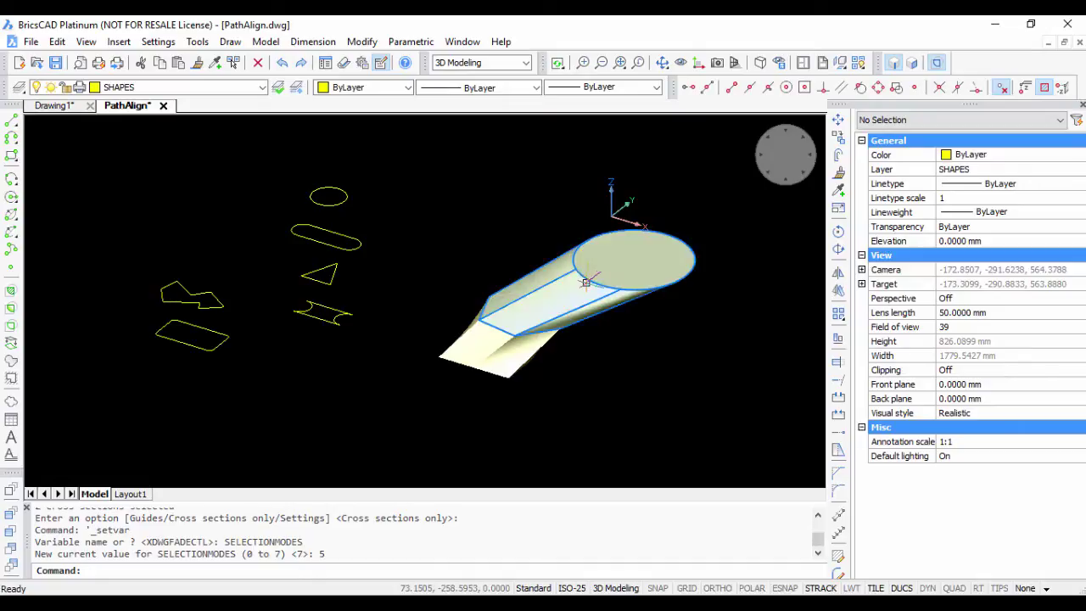
pyautogui.moveTo(589, 246); pyautogui.dragTo(592, 271)
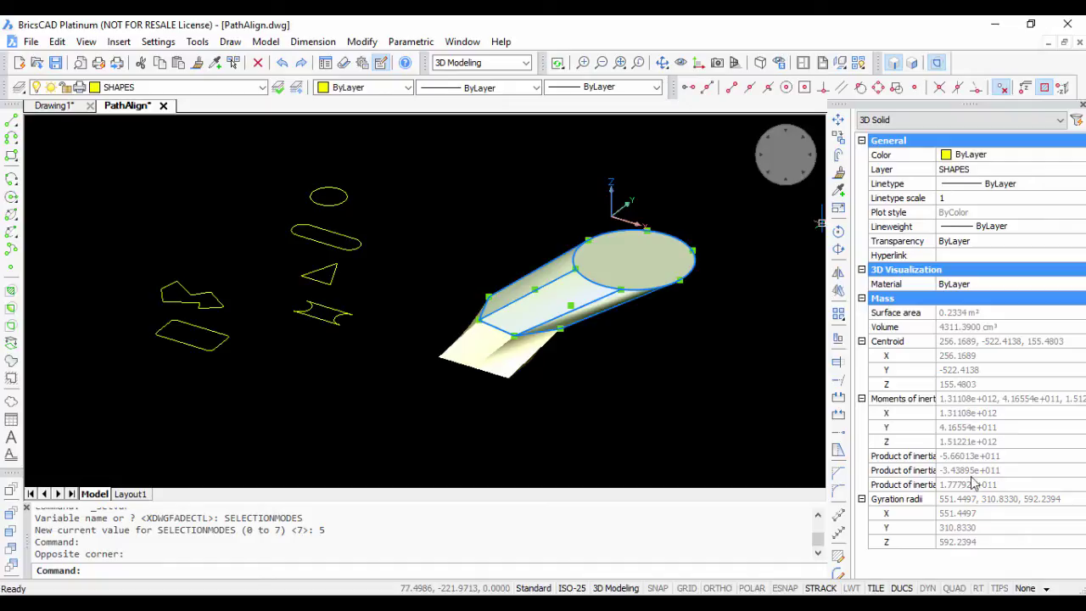
pyautogui.press('Escape')
pyautogui.press('Escape')
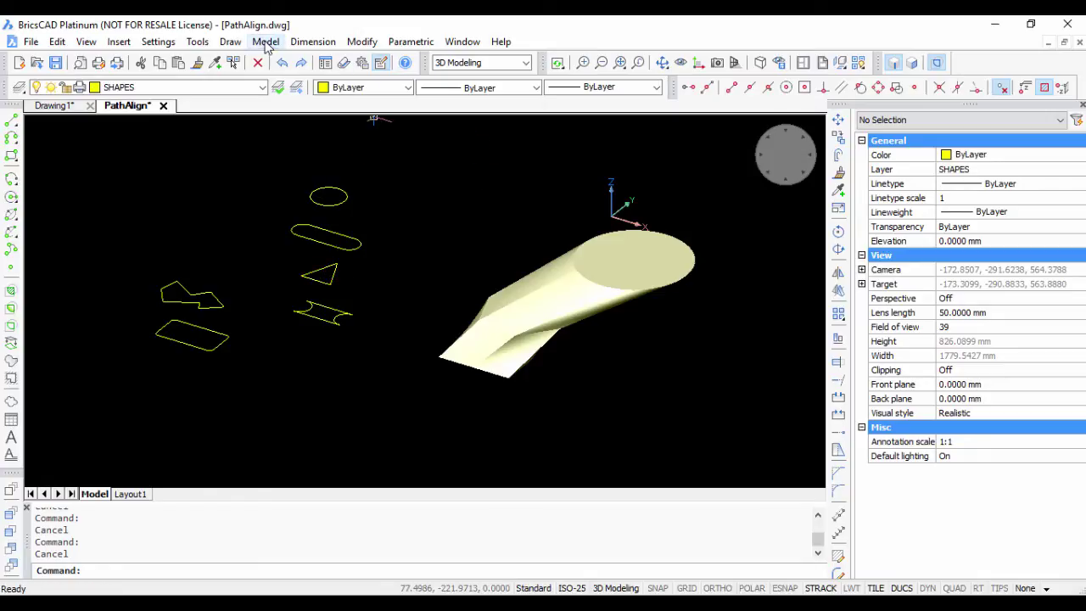
# Loft a solid from the notched profile up to the triangle
pyautogui.click(265, 42)
pyautogui.moveTo(297, 82)
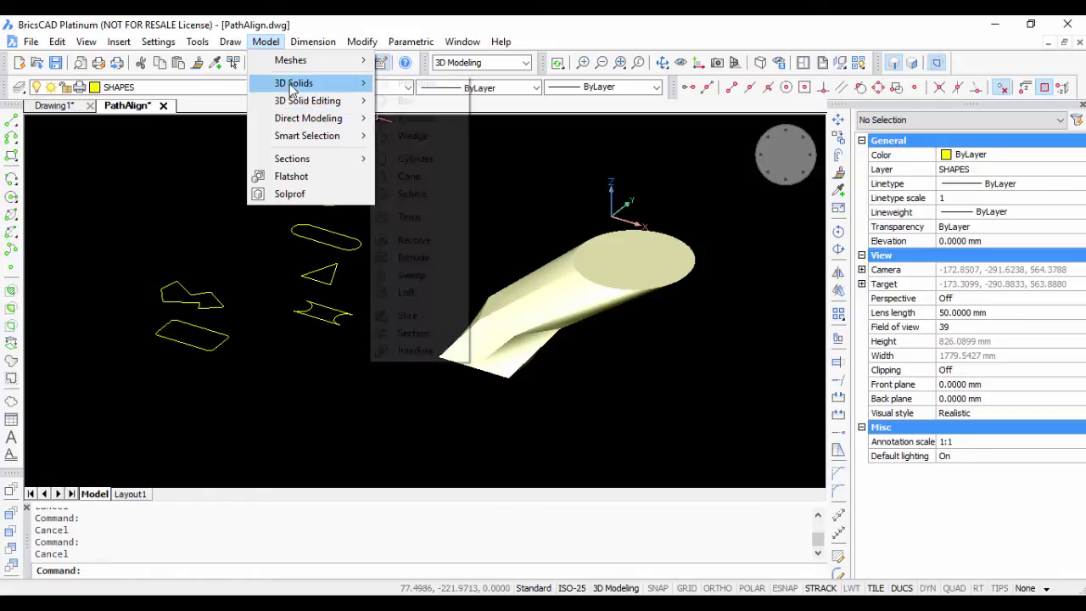
pyautogui.click(406, 292)
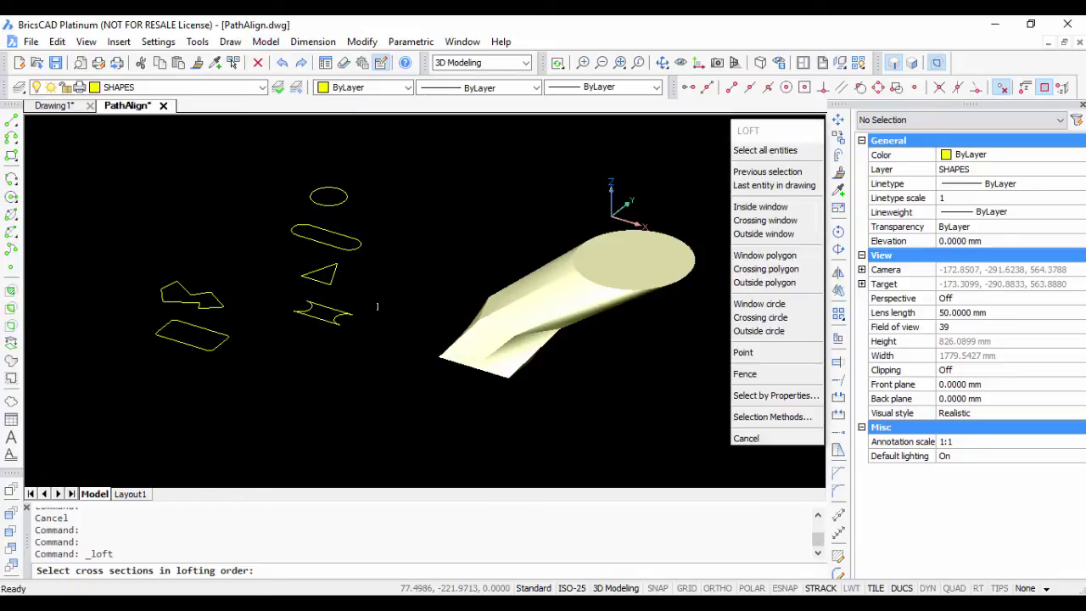
pyautogui.click(329, 309)
pyautogui.click(323, 276)
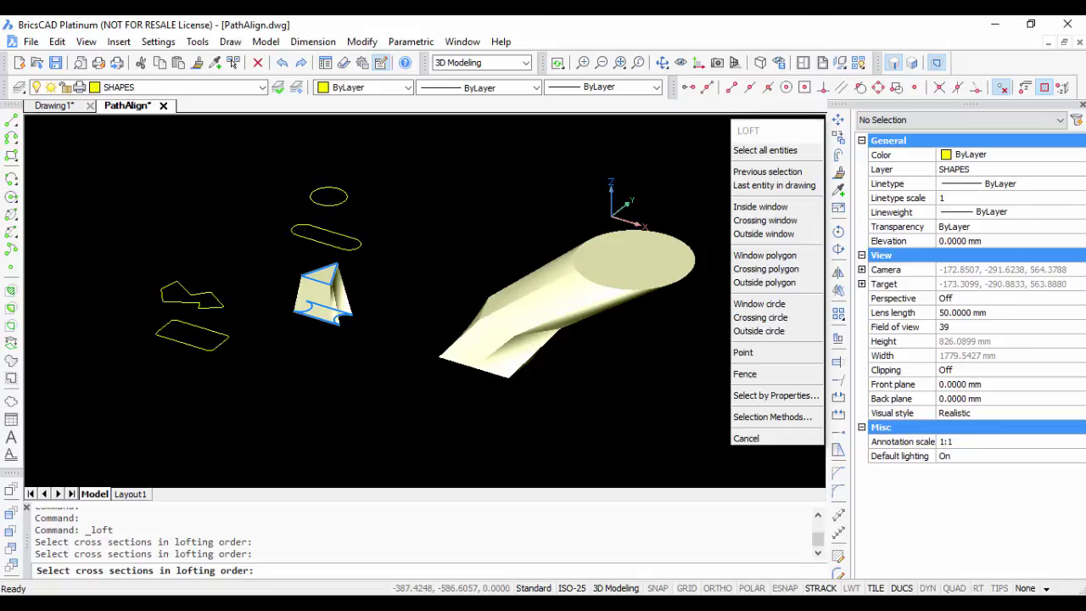
pyautogui.press('Return')
pyautogui.press('Return')
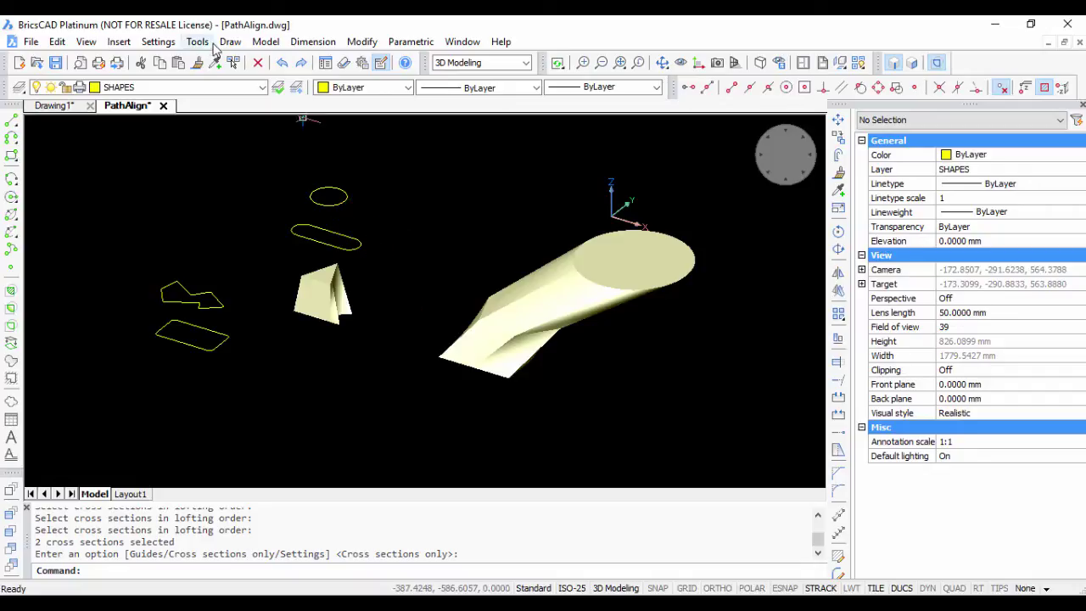
# Loft a solid from the rounded slot up to the small upper ellipse
pyautogui.click(265, 42)
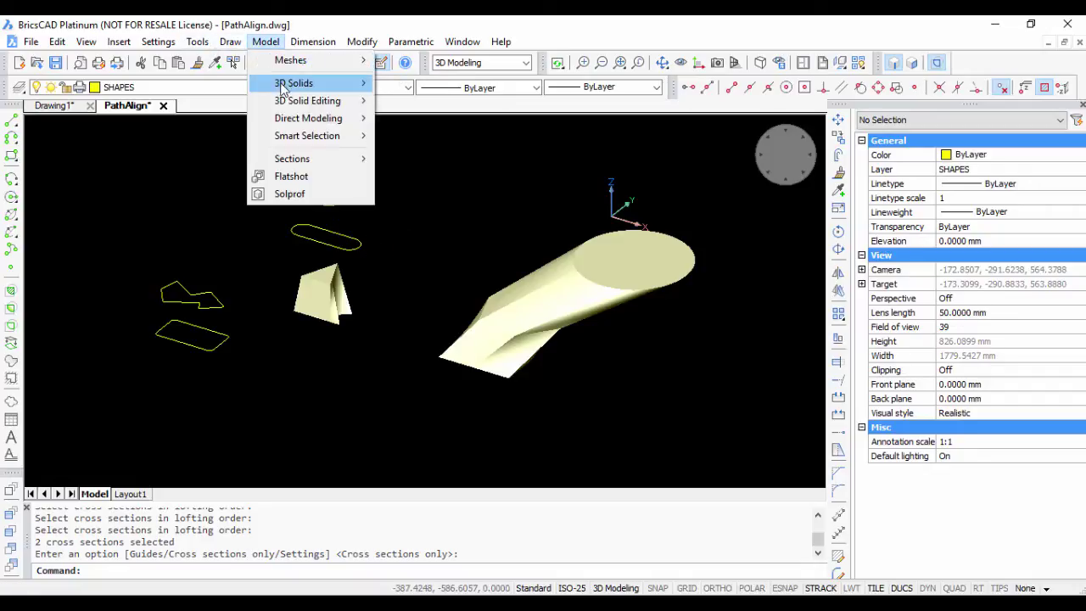
pyautogui.moveTo(297, 82)
pyautogui.click(407, 292)
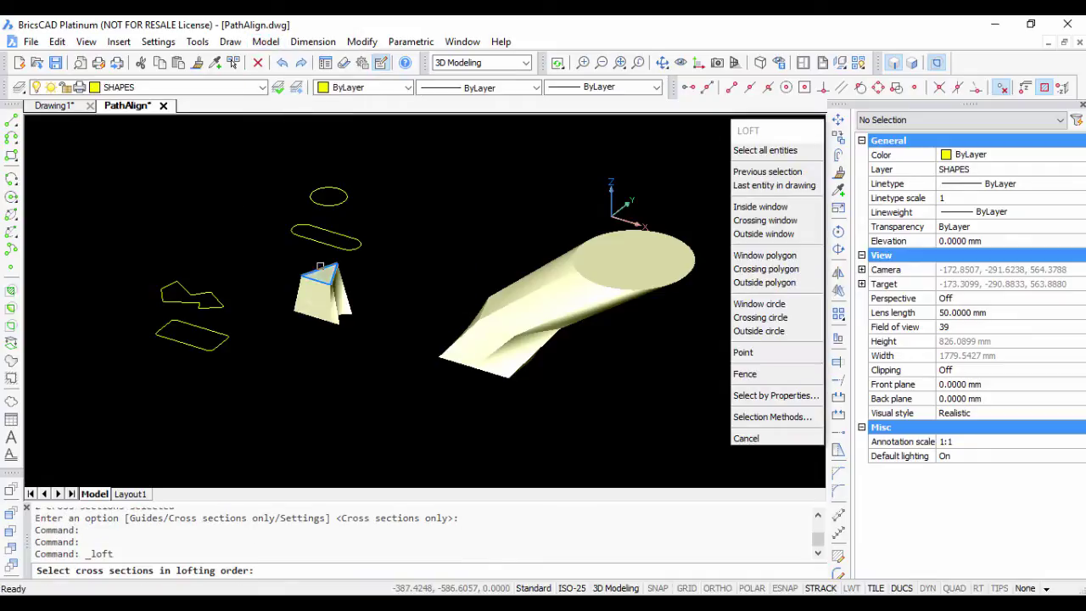
pyautogui.click(317, 241)
pyautogui.click(318, 212)
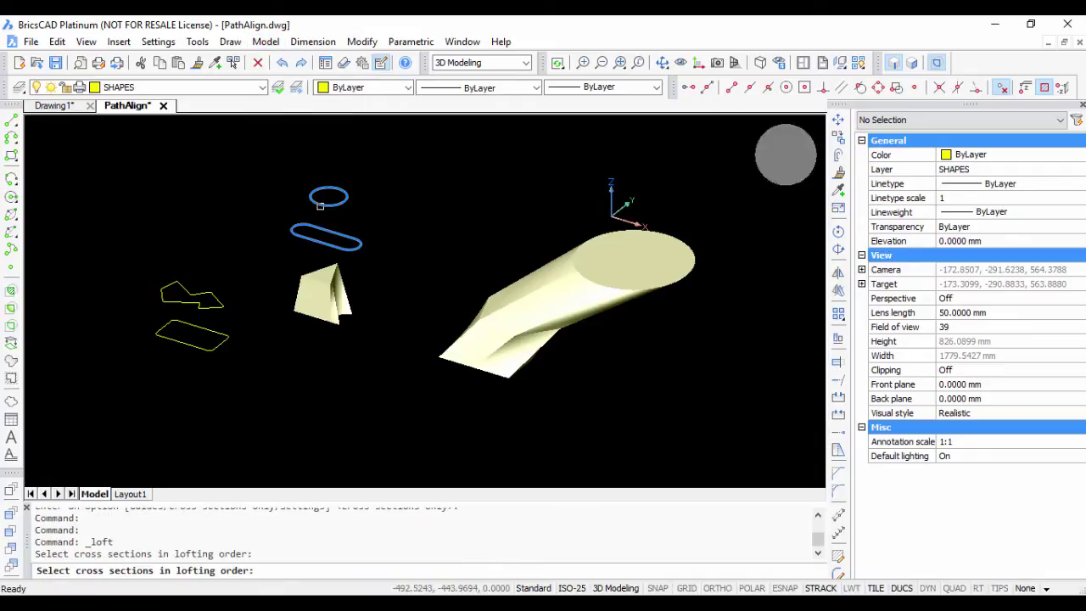
pyautogui.press('Return')
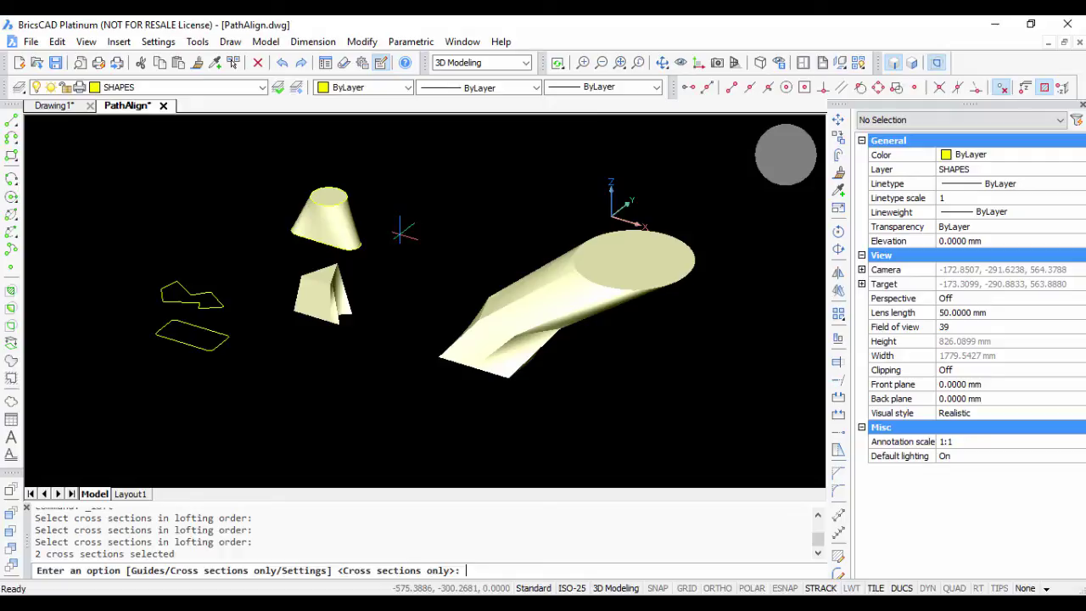
pyautogui.press('Return')
pyautogui.scroll(4, 305, 282)
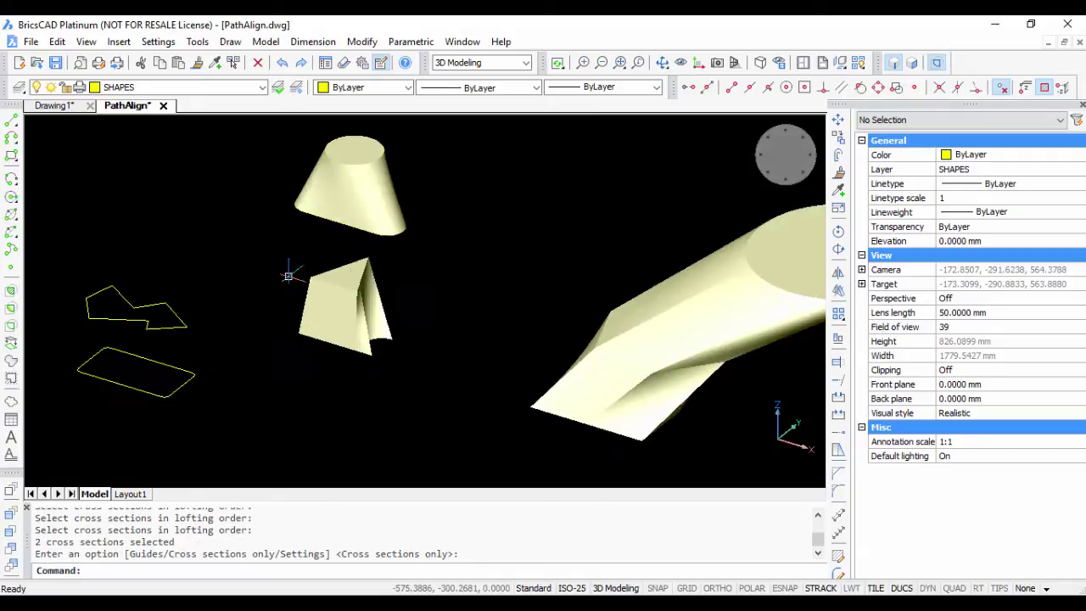
pyautogui.scroll(-4, 331, 206)
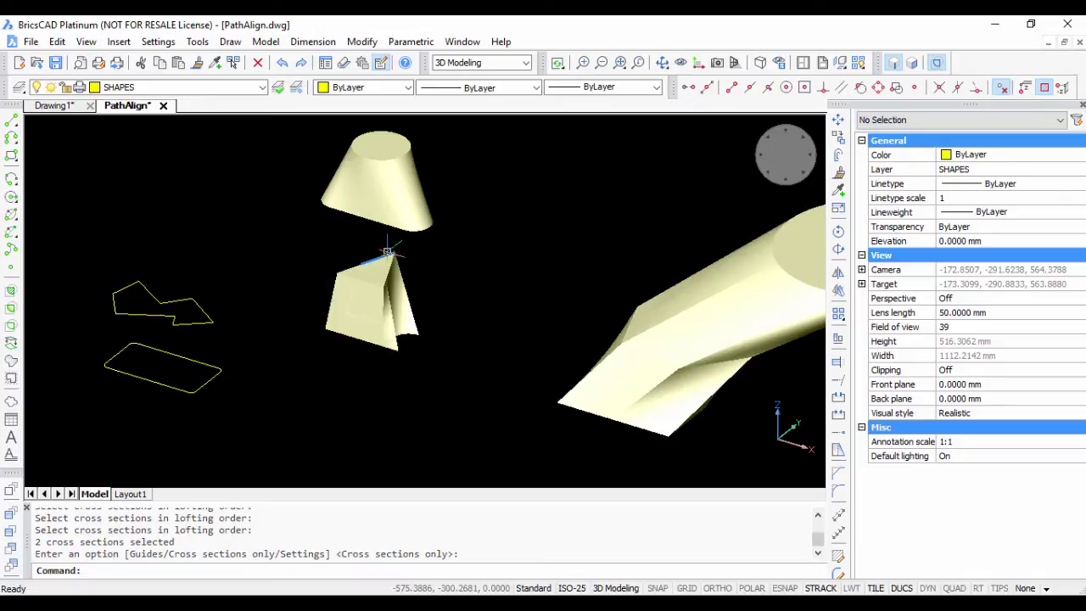
pyautogui.scroll(3, 384, 247)
pyautogui.scroll(1, 303, 306)
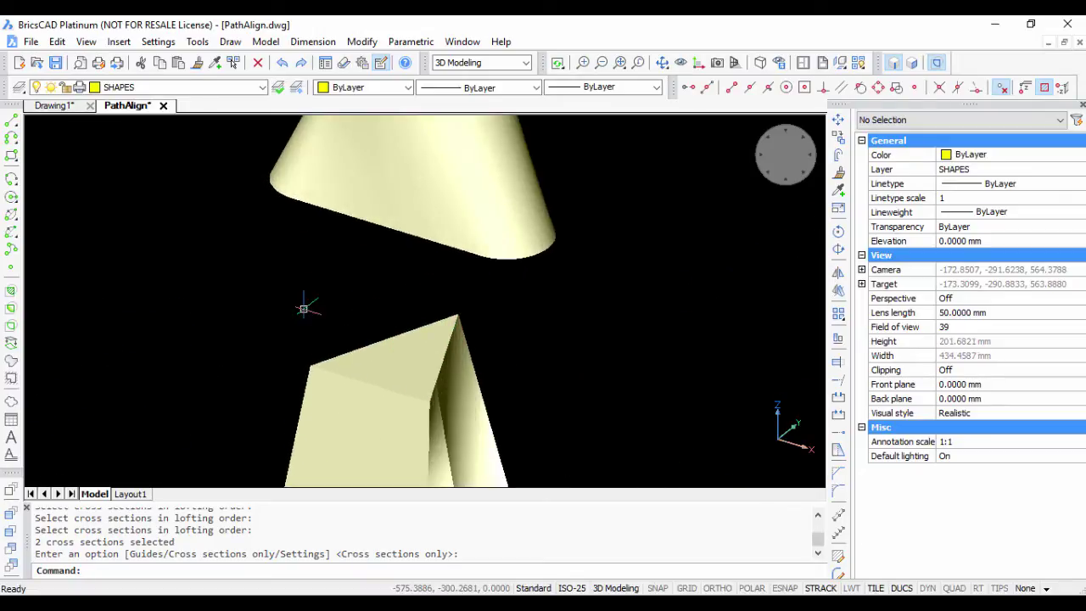
pyautogui.scroll(-1, 303, 305)
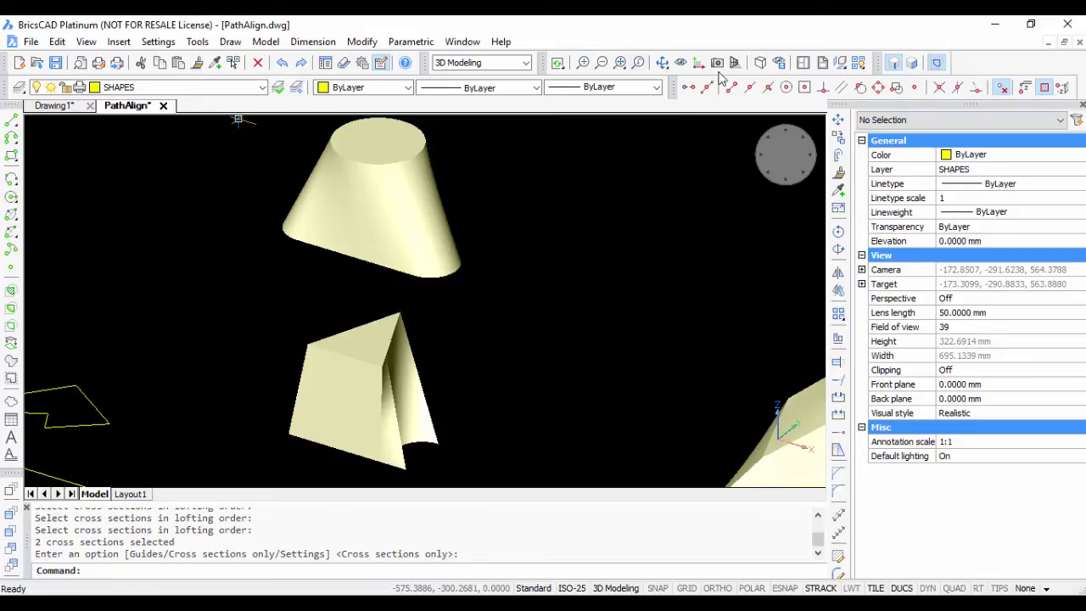
# Loft a connecting solid from the lower solid's triangular top to the cone's oval base
pyautogui.click(265, 42)
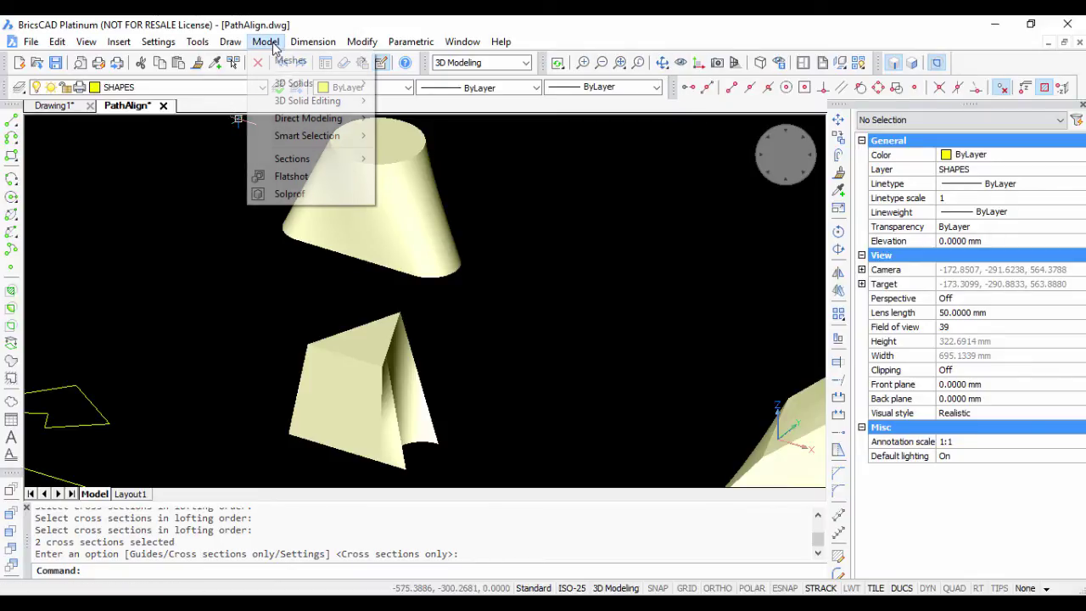
pyautogui.moveTo(293, 83)
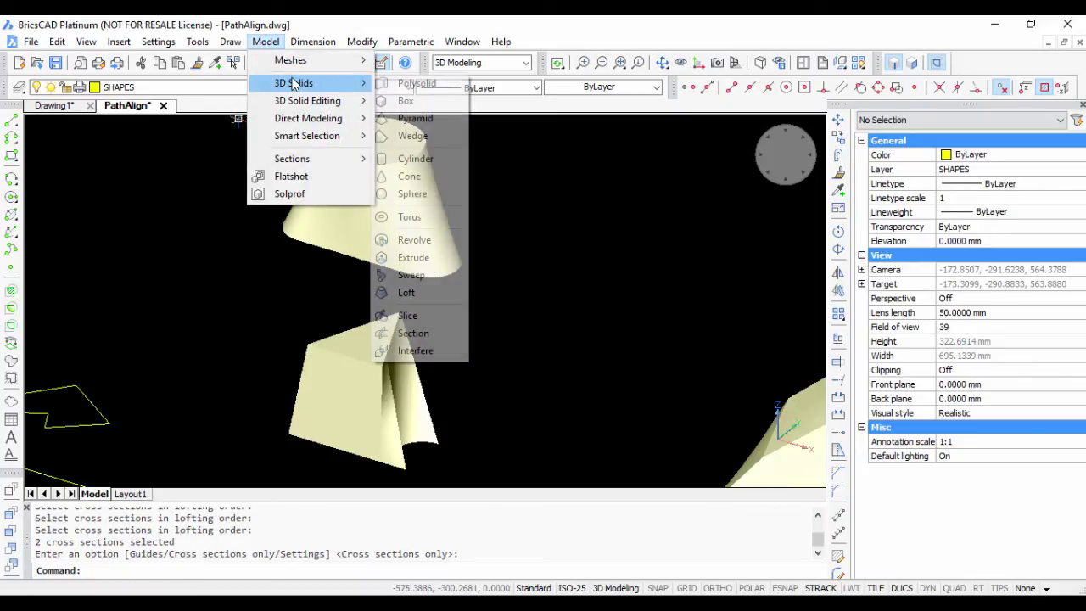
pyautogui.click(406, 292)
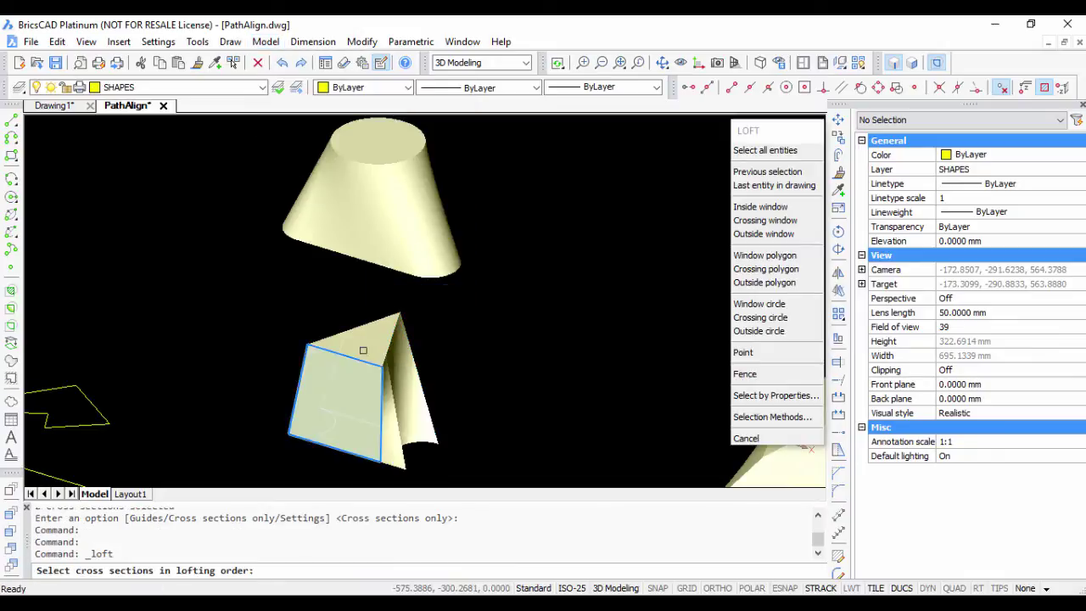
pyautogui.click(364, 339)
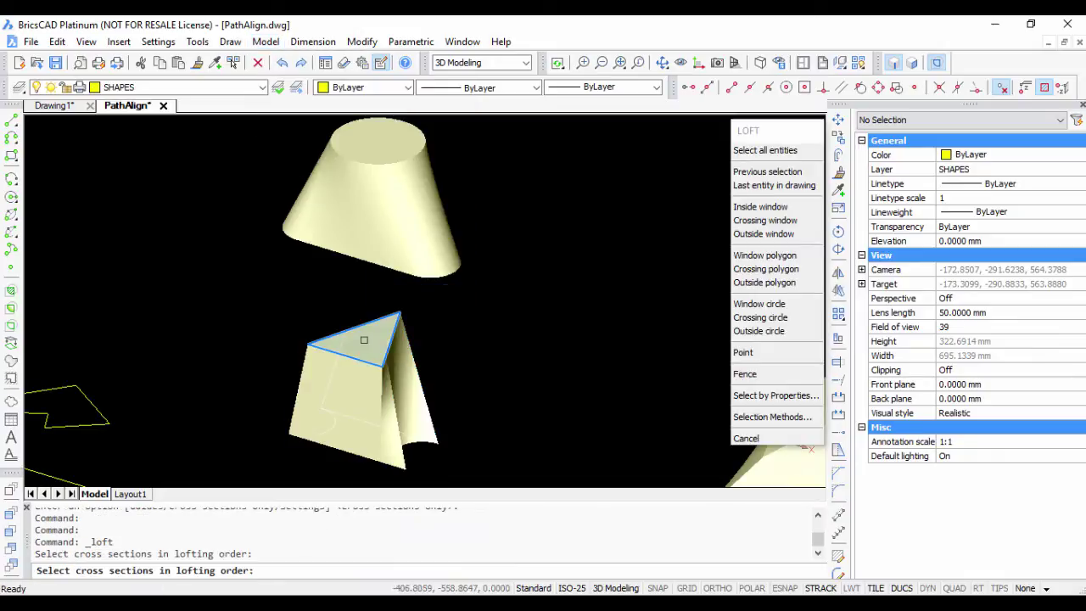
pyautogui.click(662, 62)
pyautogui.moveTo(449, 296); pyautogui.dragTo(448, 191)
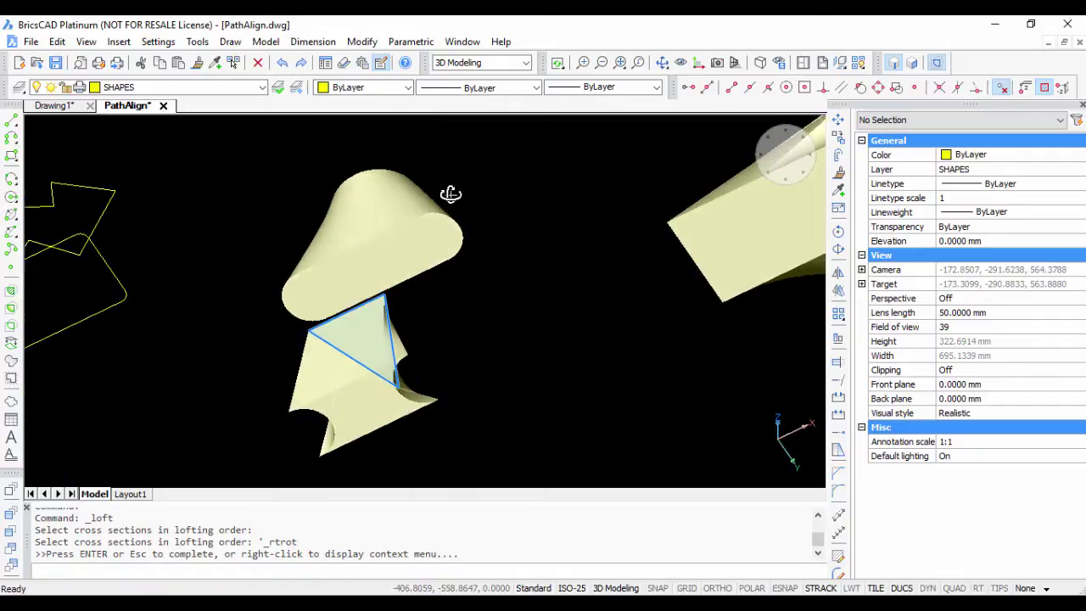
pyautogui.press('Escape')
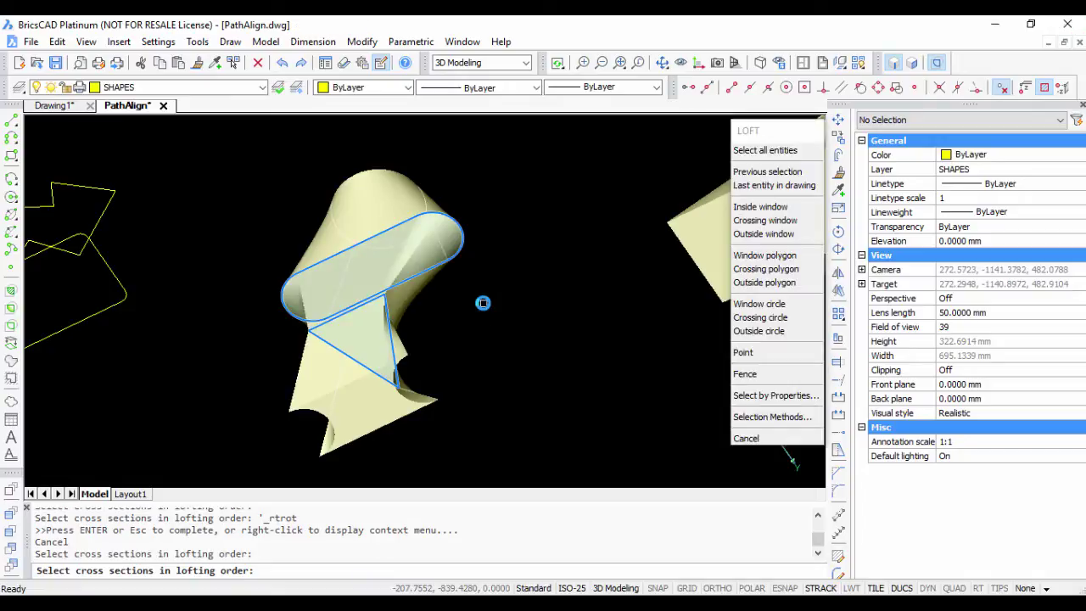
pyautogui.press('Escape')
pyautogui.keyDown('shift'); pyautogui.moveTo(483, 303); pyautogui.dragTo(568, 236, button='middle'); pyautogui.keyUp('shift')
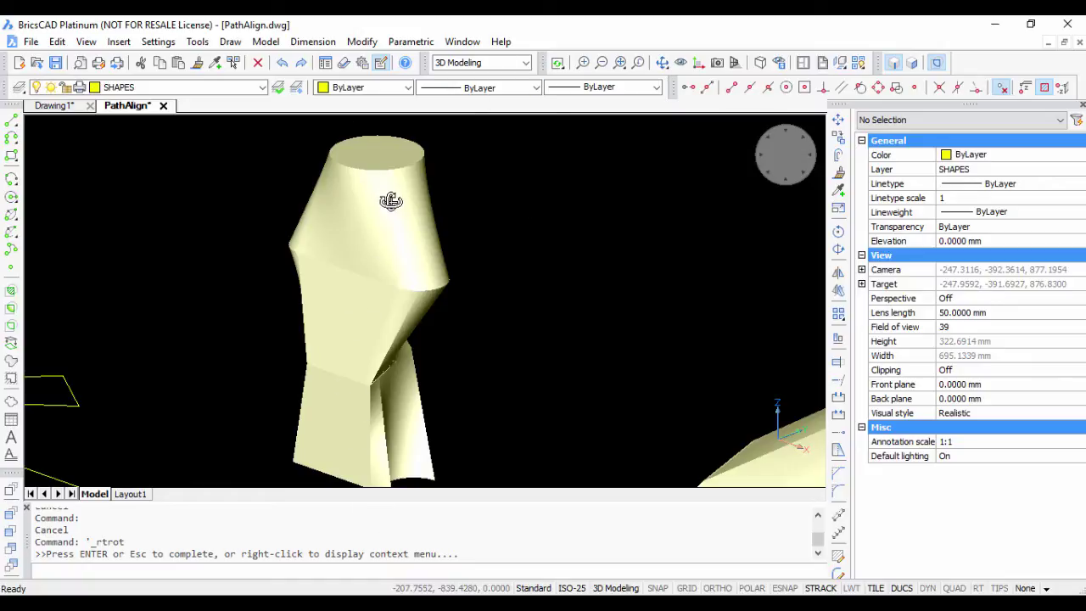
pyautogui.press('Escape')
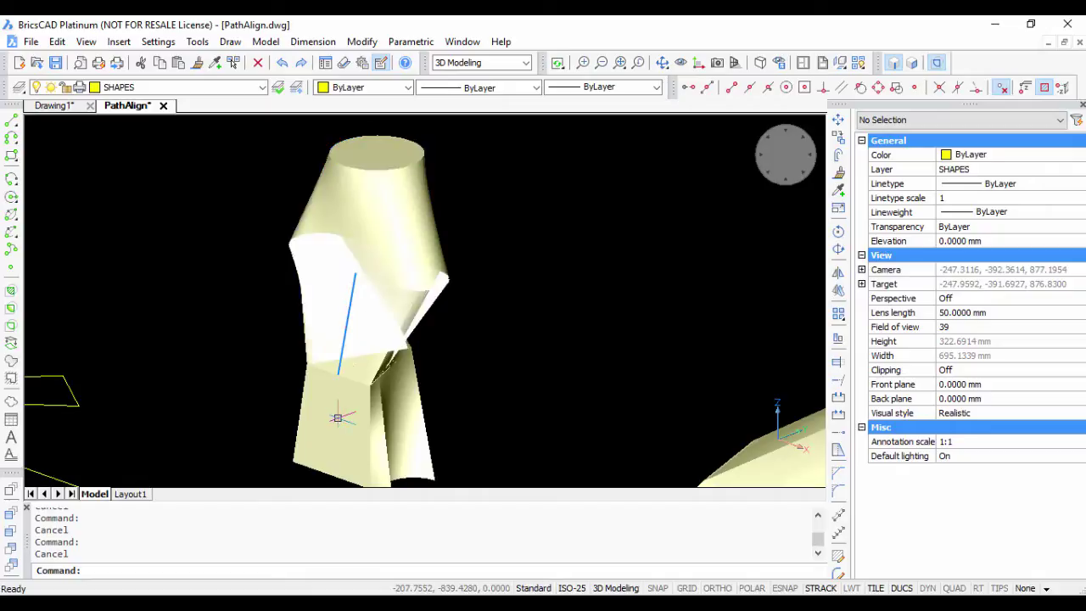
# Union the upper tapered solid, the middle loft and the lower solid into one solid
pyautogui.click(266, 42)
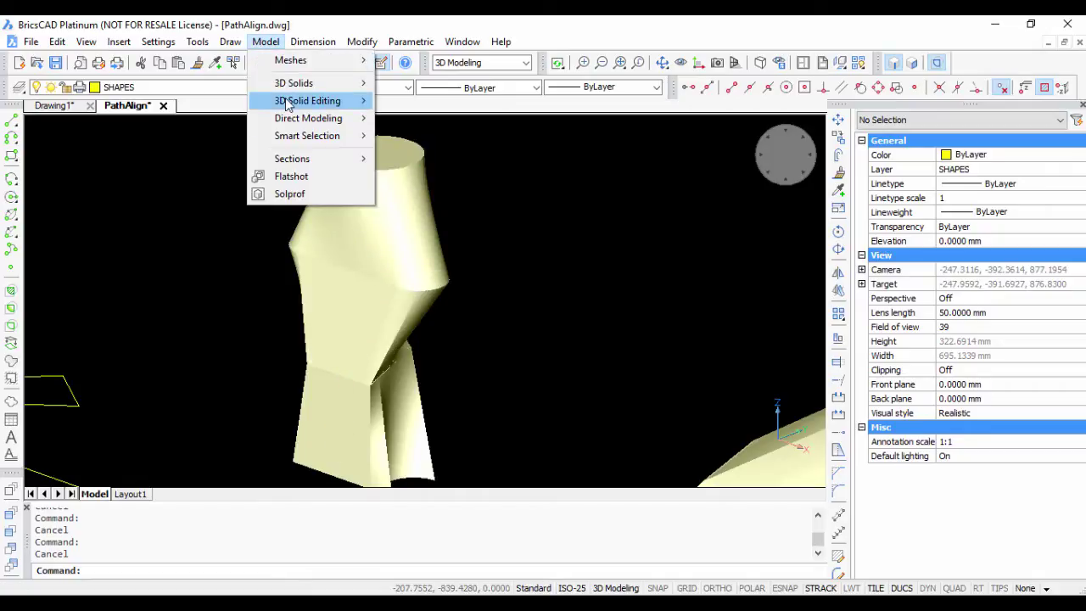
pyautogui.moveTo(286, 102)
pyautogui.click(412, 100)
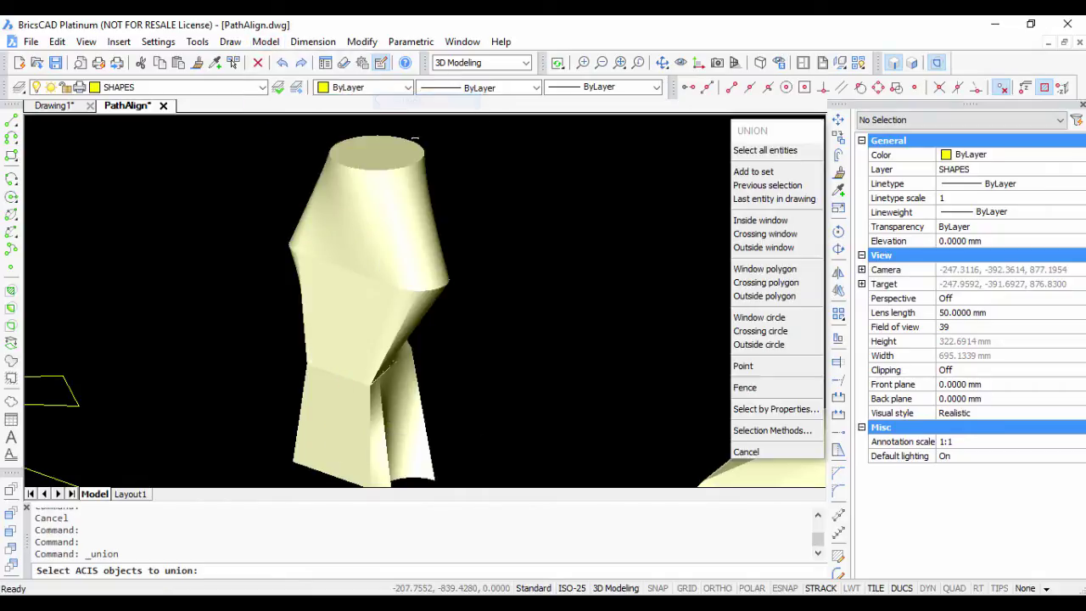
pyautogui.click(396, 204)
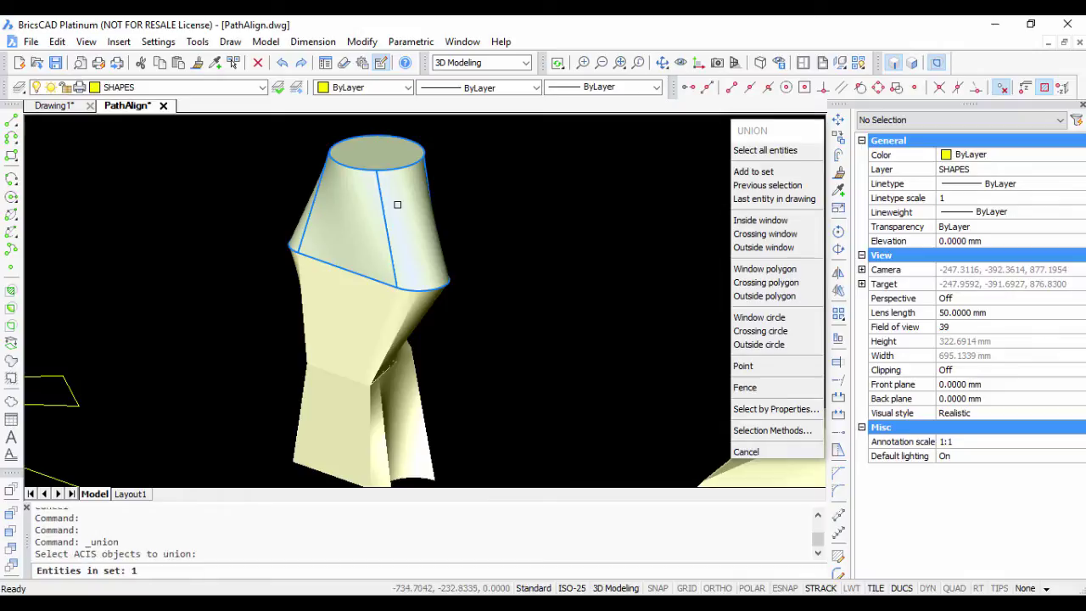
pyautogui.click(372, 307)
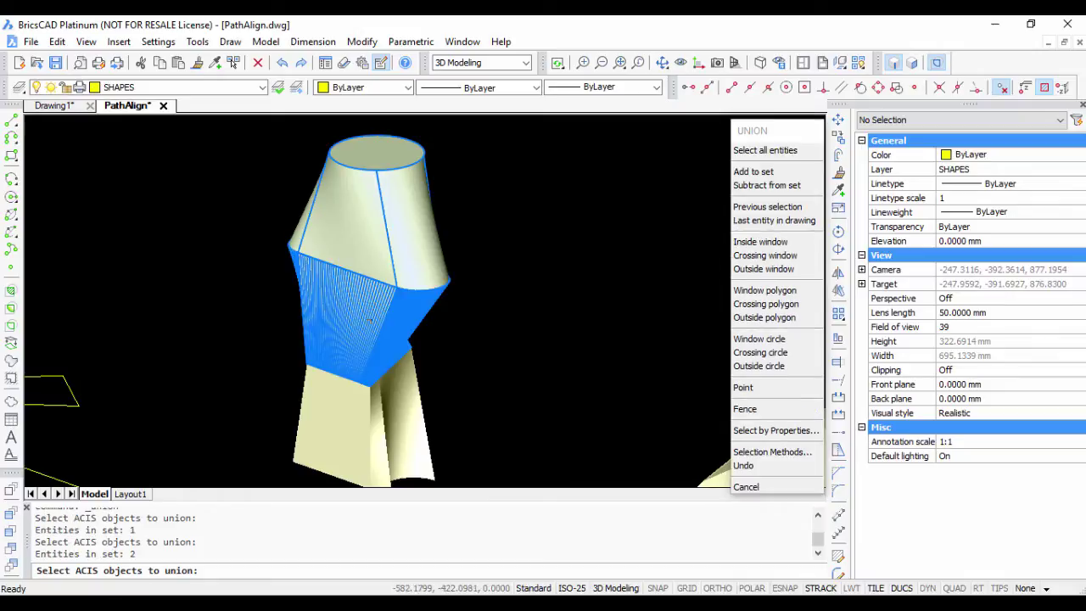
pyautogui.click(351, 429)
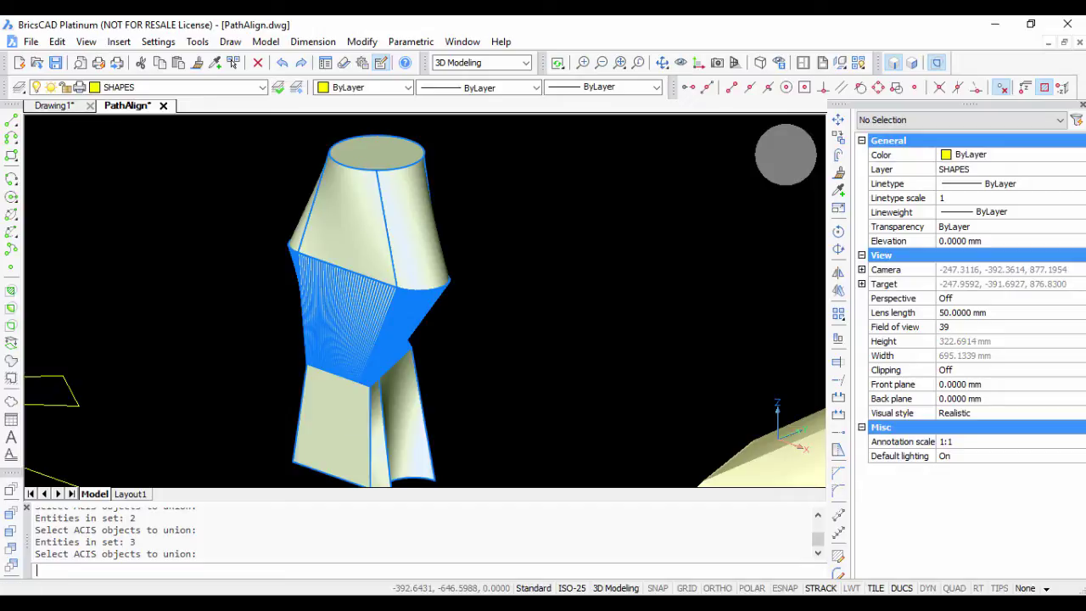
pyautogui.press('Return')
pyautogui.click(316, 313)
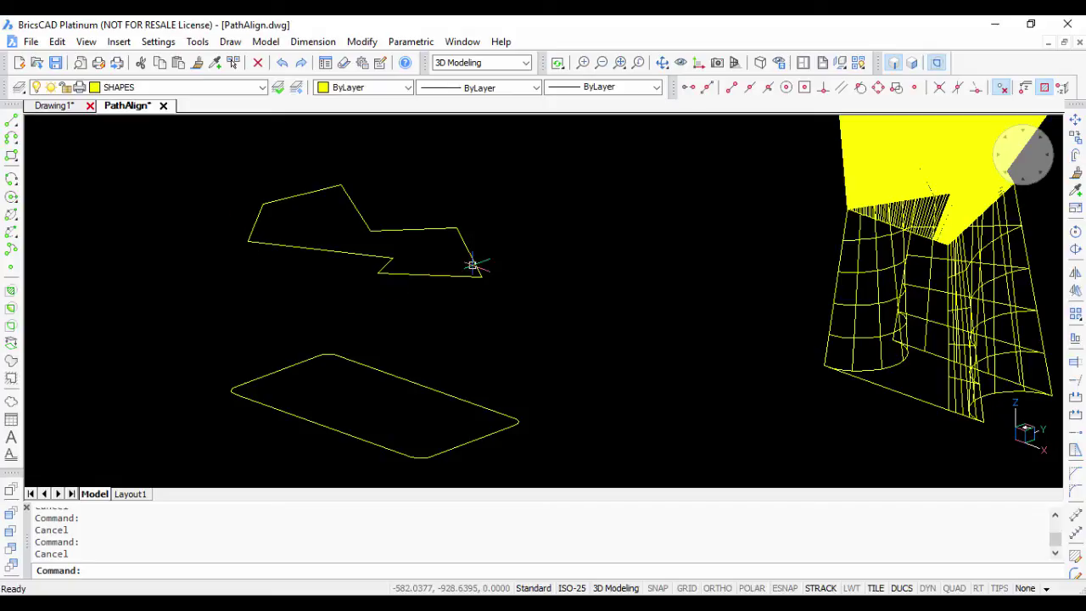
# Create a ruled surface mesh between the rounded rectangle and the upper polygon
pyautogui.click(85, 41)
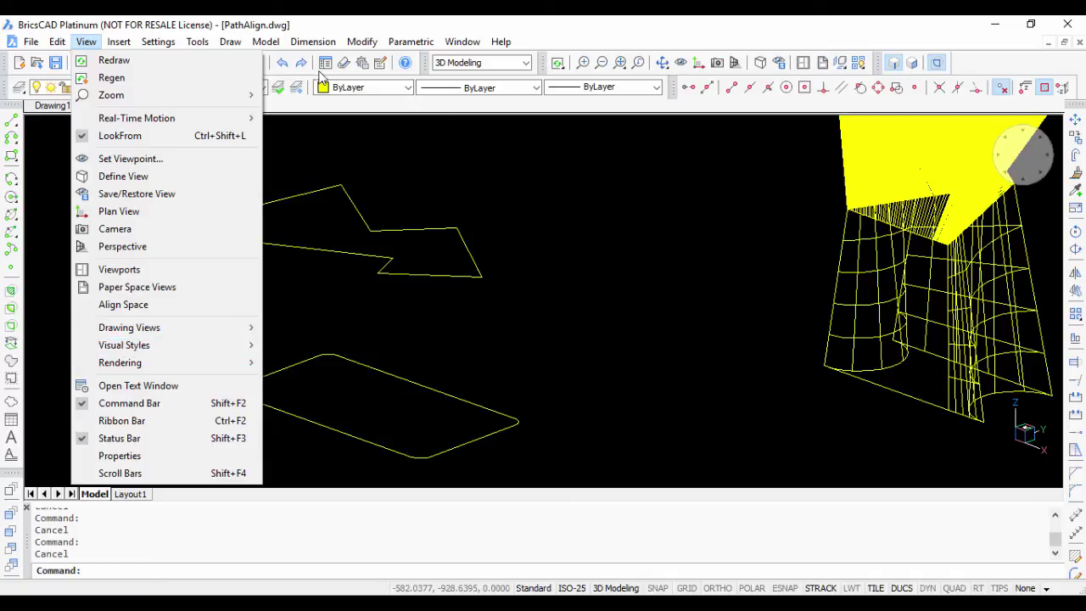
pyautogui.moveTo(273, 44)
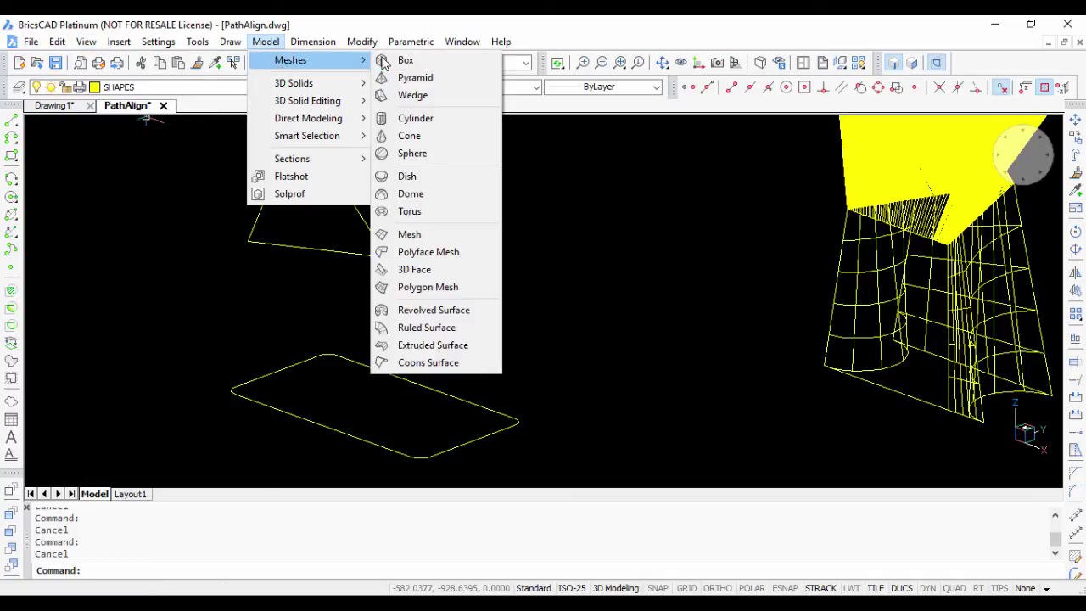
pyautogui.click(409, 332)
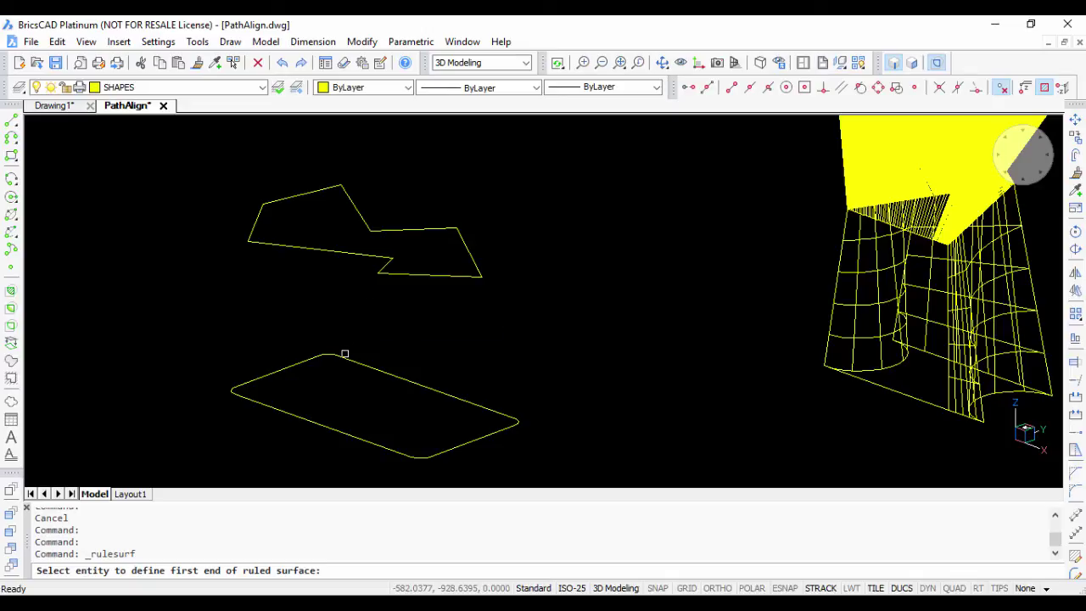
pyautogui.click(341, 356)
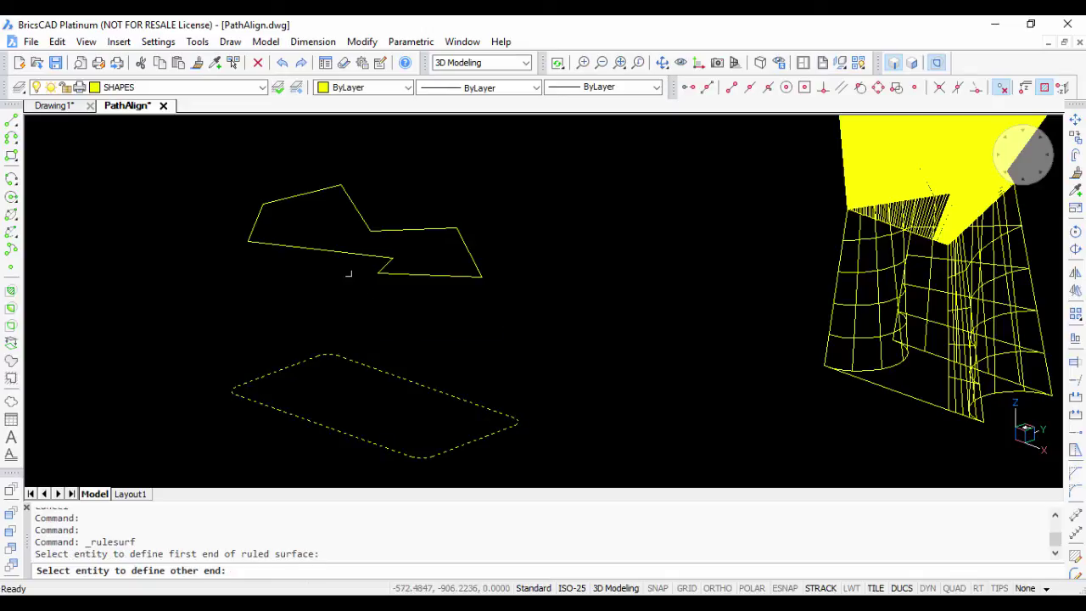
pyautogui.click(348, 252)
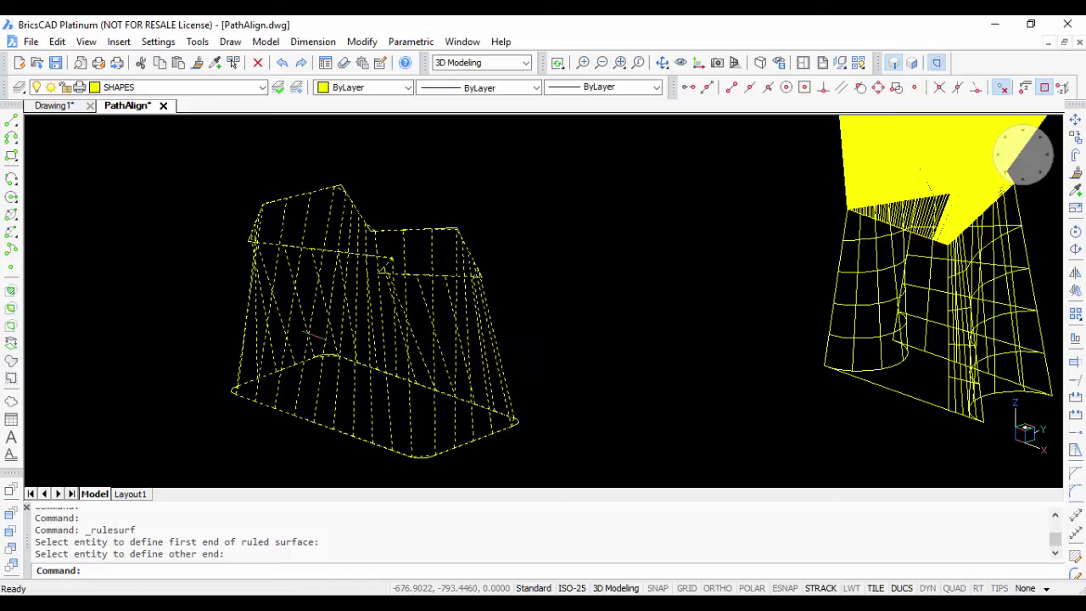
pyautogui.click(662, 61)
pyautogui.moveTo(545, 248); pyautogui.dragTo(369, 335)
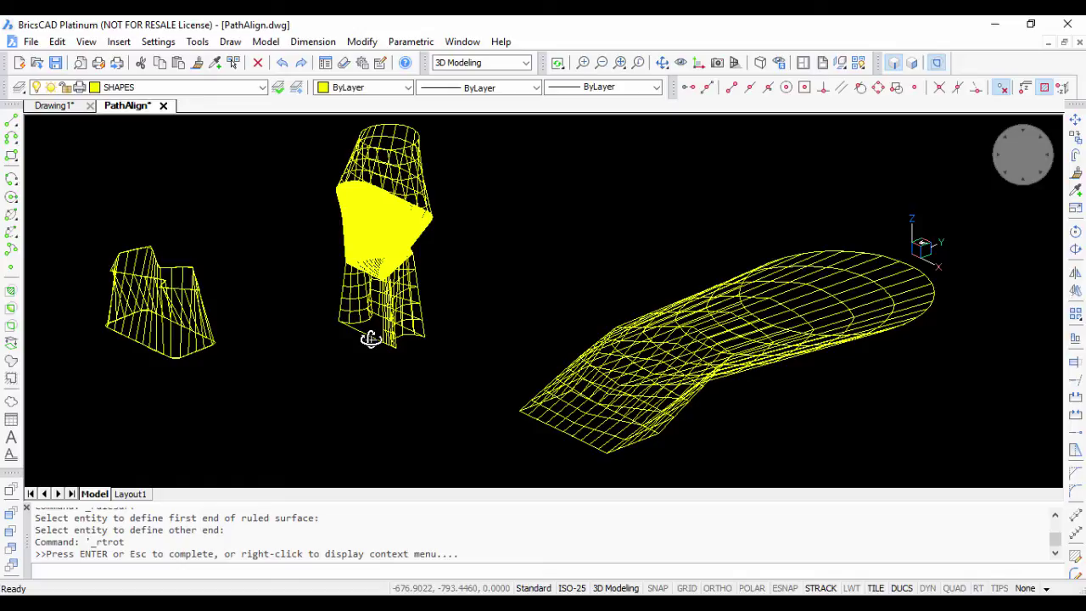
pyautogui.press('Escape')
pyautogui.press('Escape')
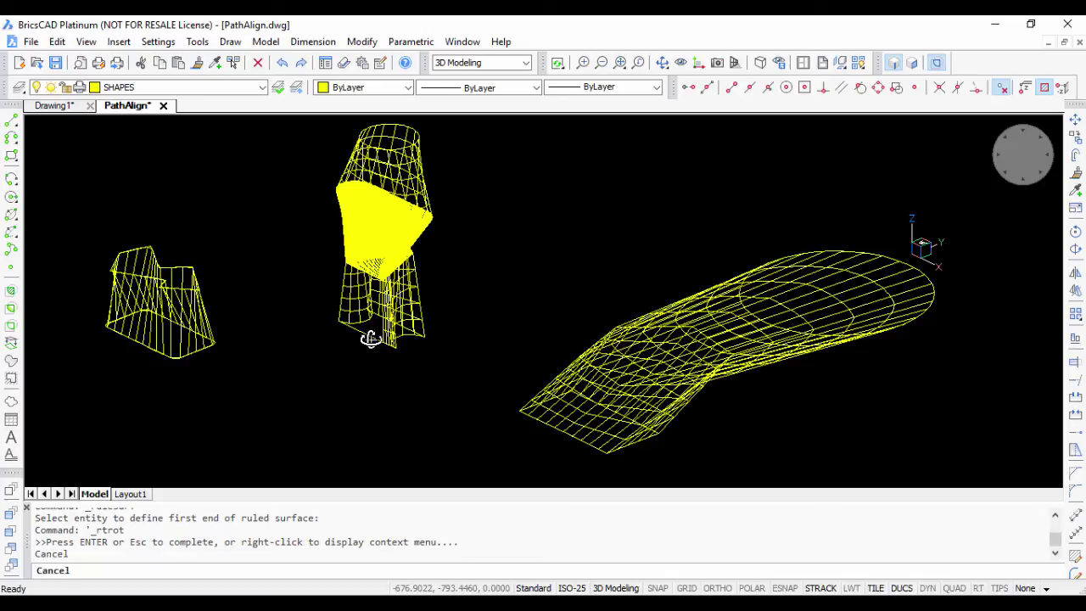